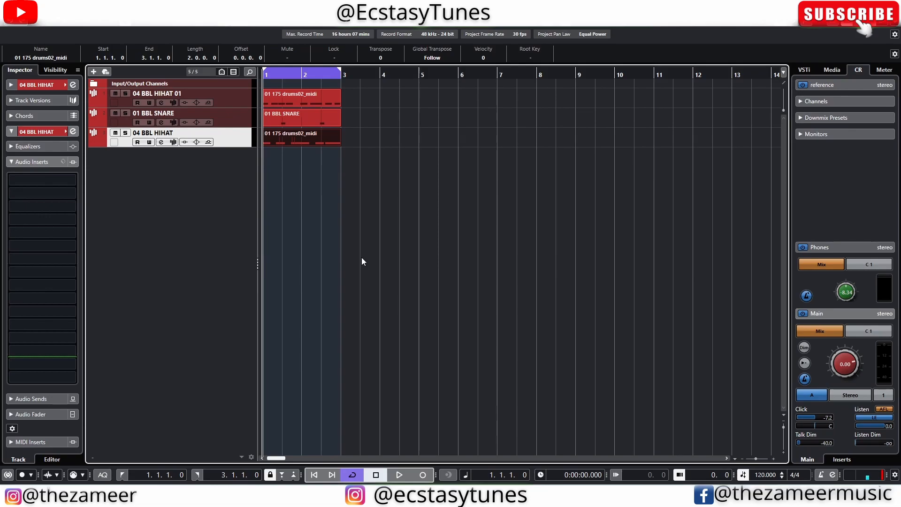
# Deselect the hi-hat part, then play the two-bar drum loop and stop playback.
pyautogui.click(361, 257)
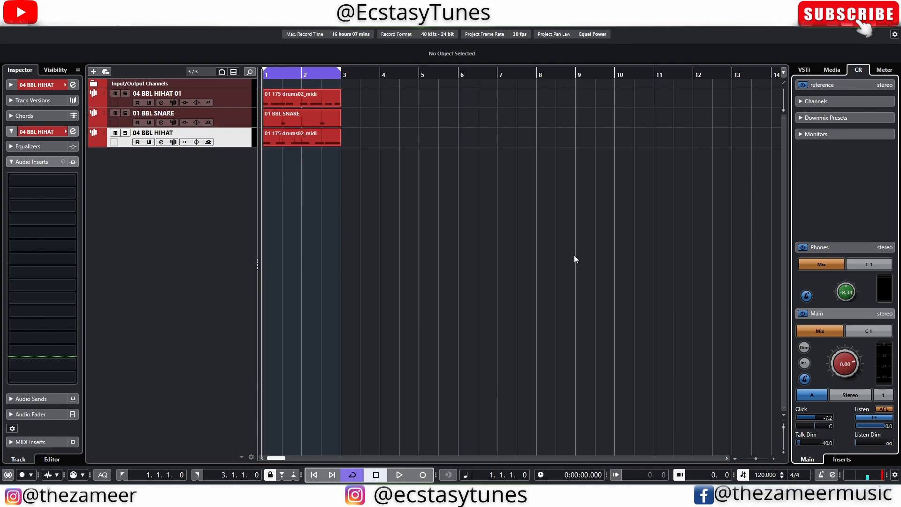
pyautogui.press('space')
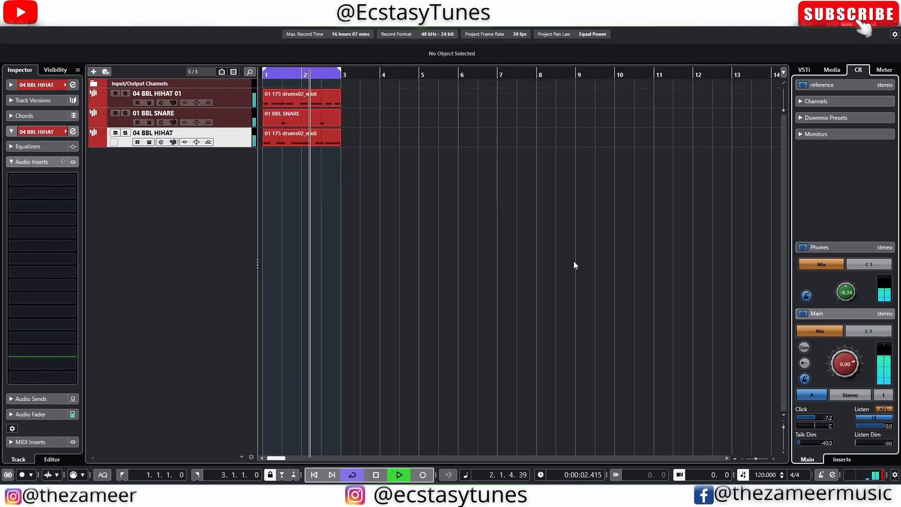
pyautogui.press('space')
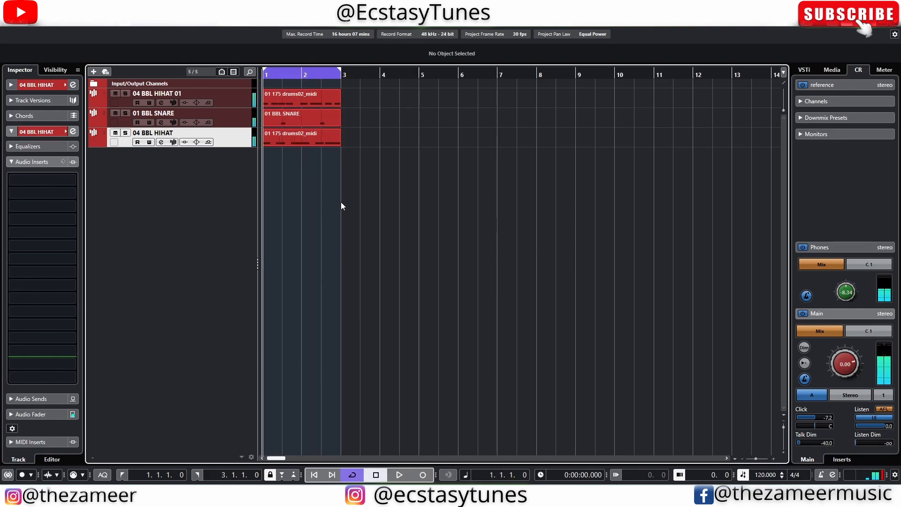
# Inspect the samples loaded in Sampler Control for the two hi-hat tracks and the snare track.
pyautogui.press('Up')
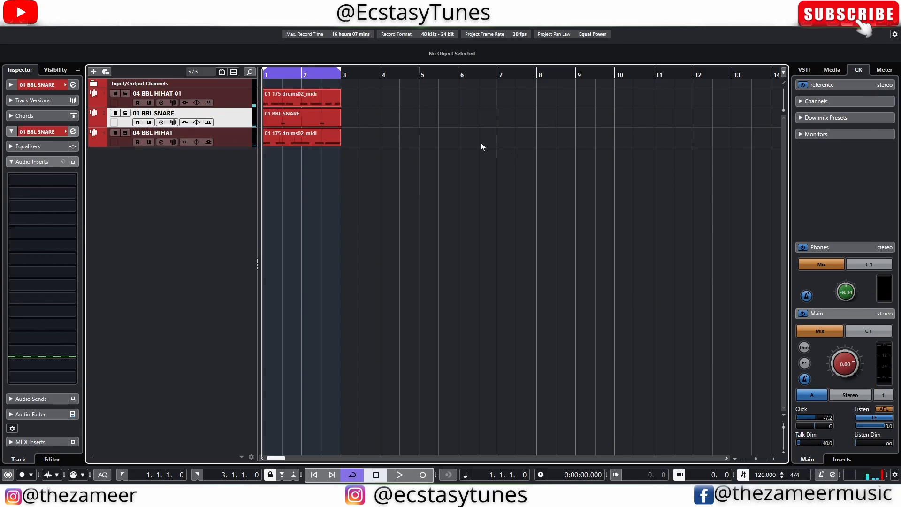
pyautogui.click(234, 96)
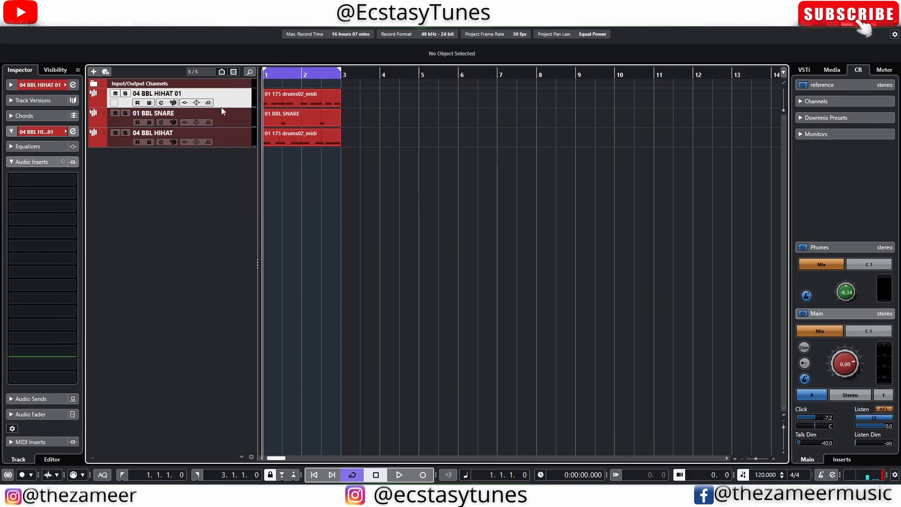
pyautogui.click(174, 102)
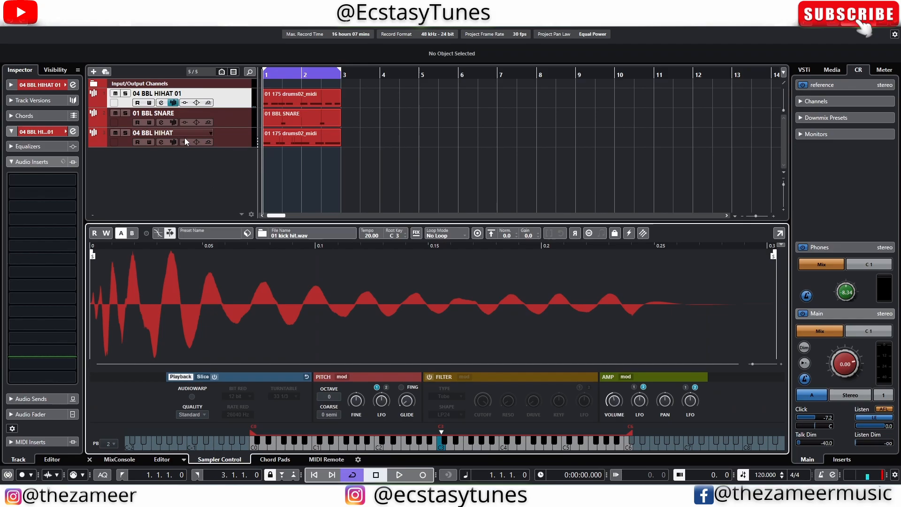
pyautogui.click(185, 125)
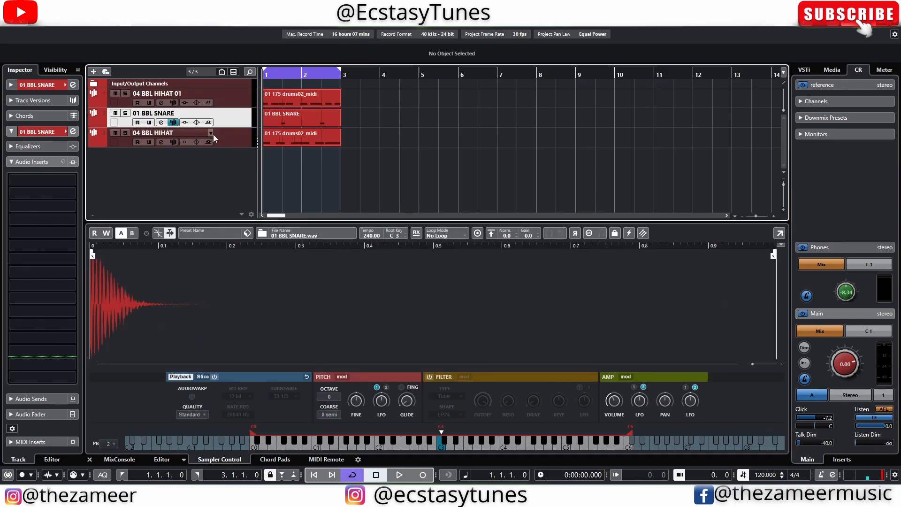
pyautogui.click(236, 109)
pyautogui.click(217, 112)
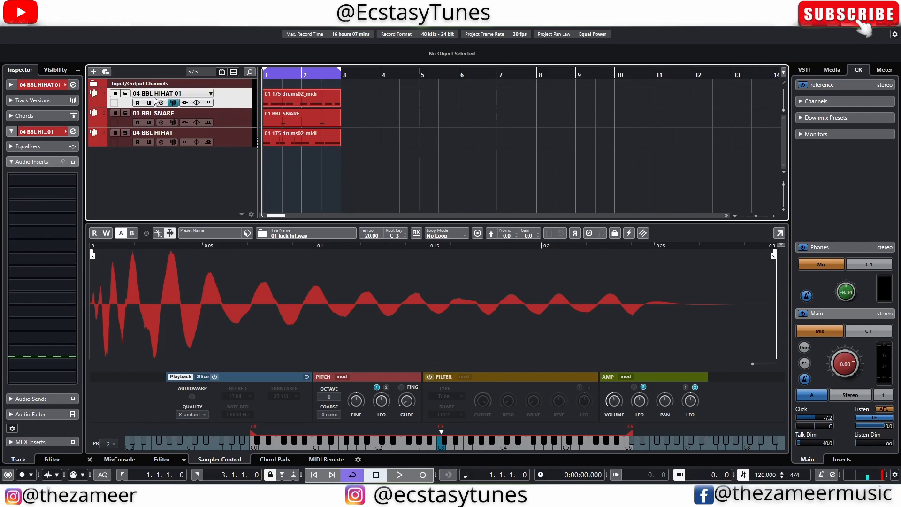
pyautogui.click(227, 144)
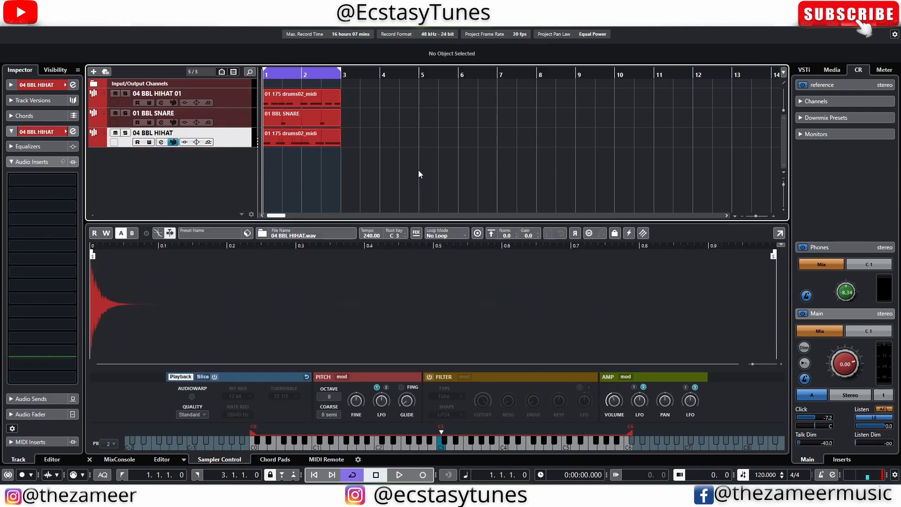
# Open the MIDI part on the 04 BBL HIHAT track in a separate Key Editor window.
pyautogui.click(278, 145)
pyautogui.doubleClick(276, 141)
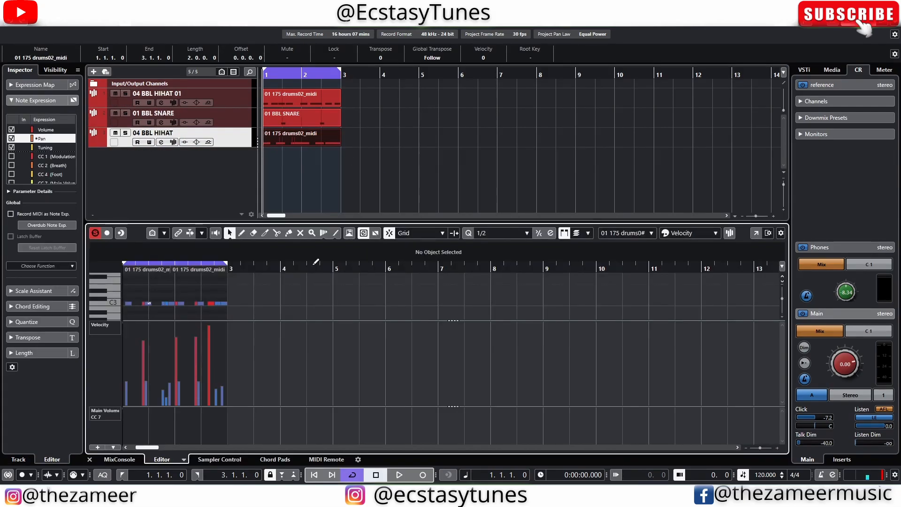
pyautogui.click(756, 234)
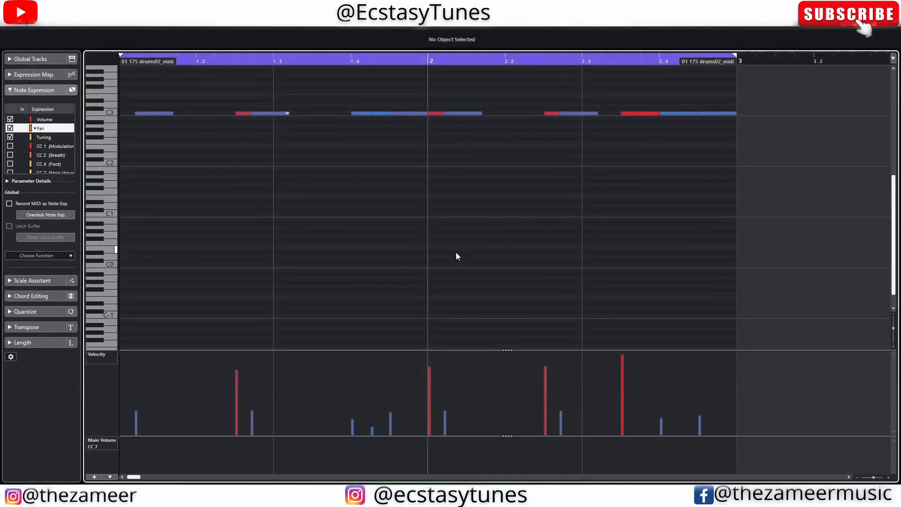
pyautogui.scroll(3, 455, 252)
pyautogui.scroll(-2, 455, 252)
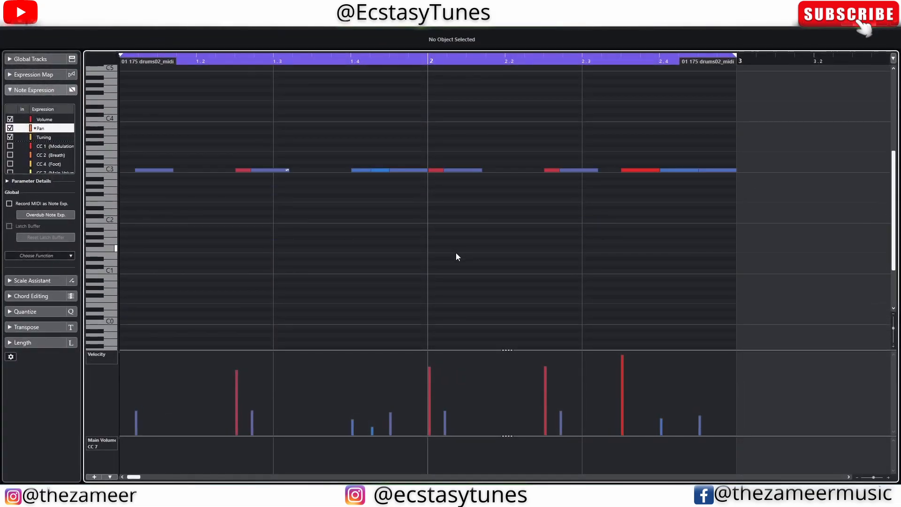
# Audition the hi-hat pattern, check the C3 notes around beat 1.4 and view the controller choices for the Main Volume lane.
pyautogui.moveTo(780, 135); pyautogui.dragTo(217, 196)
pyautogui.click(317, 86)
pyautogui.press('space')
pyautogui.click(361, 170)
pyautogui.click(398, 170)
pyautogui.moveTo(346, 150); pyautogui.dragTo(395, 190)
pyautogui.click(380, 199)
pyautogui.click(96, 443)
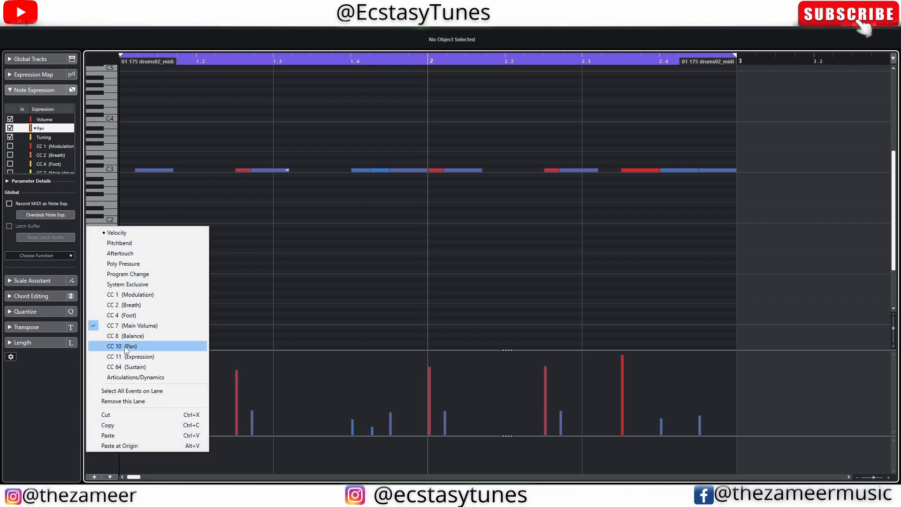
pyautogui.click(228, 324)
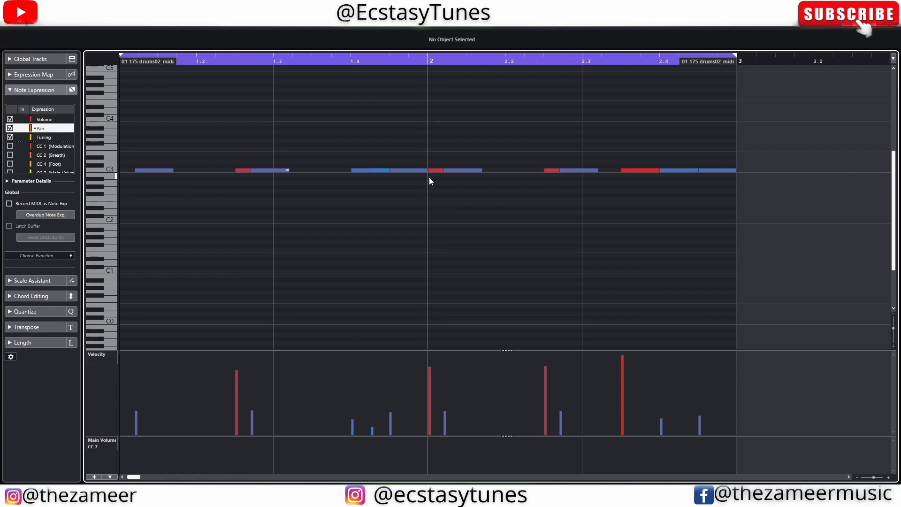
# Examine the Pan note expression of the first C3 note at beat 1.4 in its note expression editor.
pyautogui.click(364, 172)
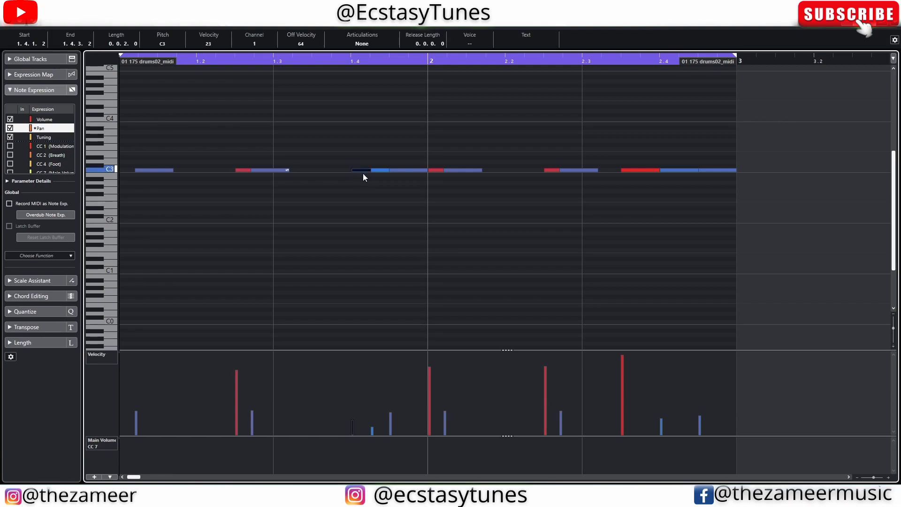
pyautogui.doubleClick(359, 173)
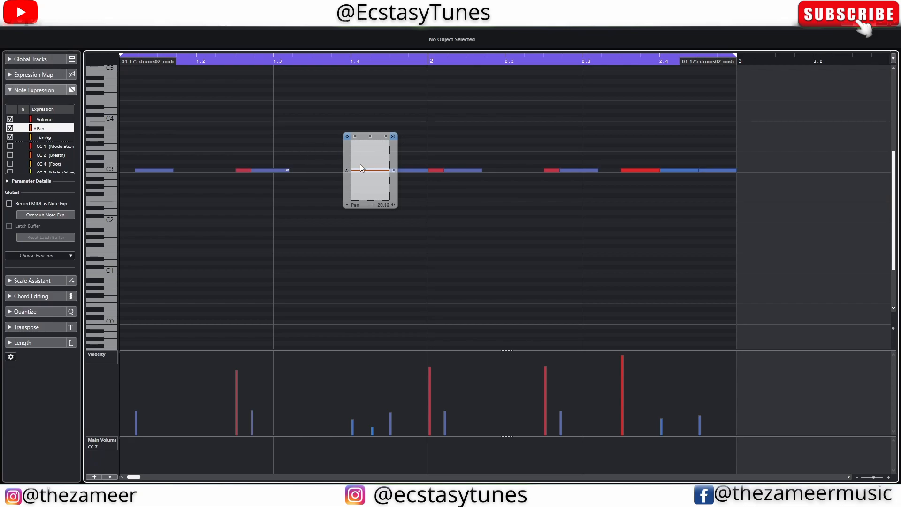
pyautogui.click(358, 115)
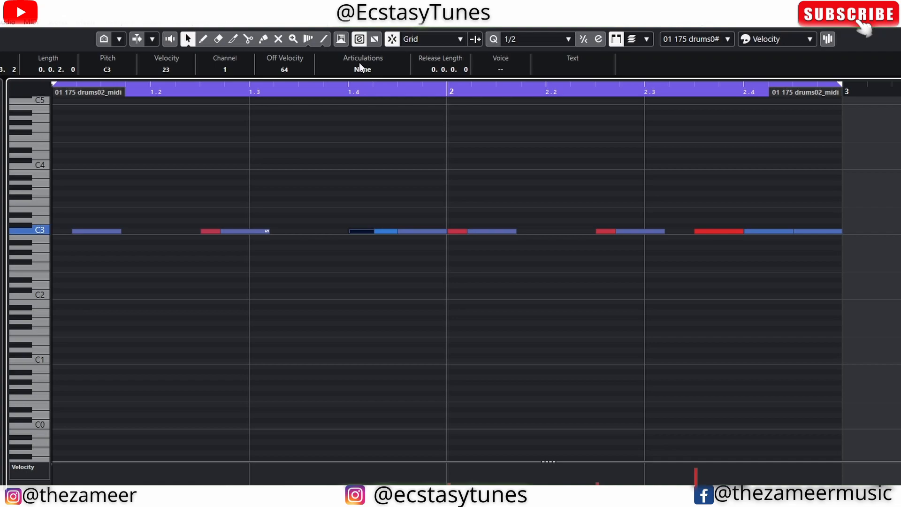
pyautogui.click(375, 149)
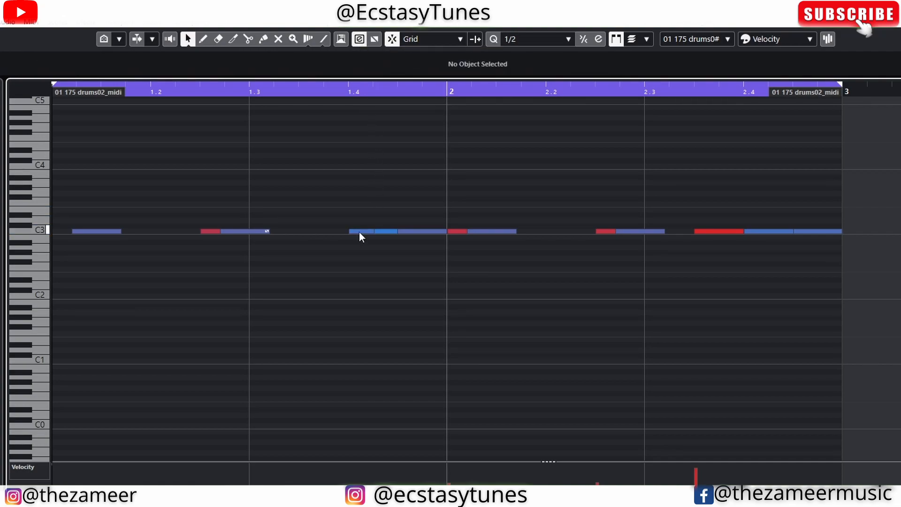
pyautogui.click(358, 40)
pyautogui.click(363, 232)
pyautogui.press('Delete')
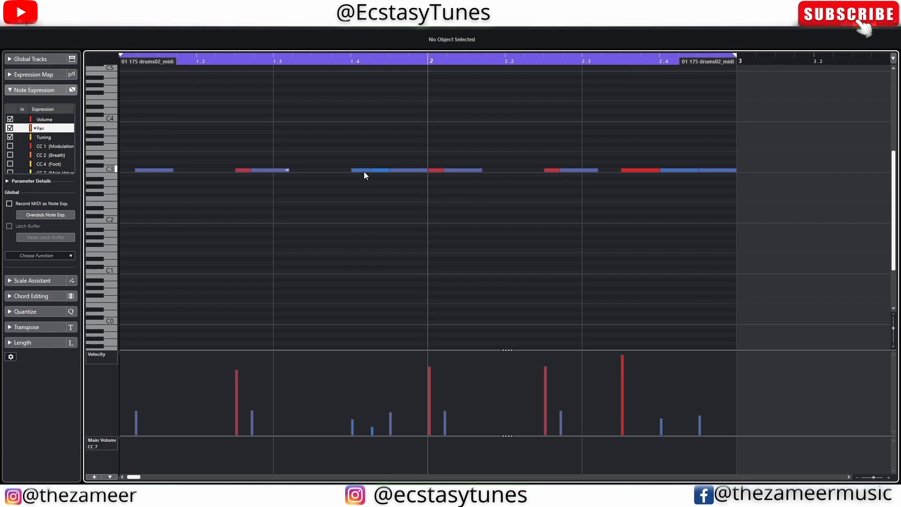
pyautogui.doubleClick(365, 232)
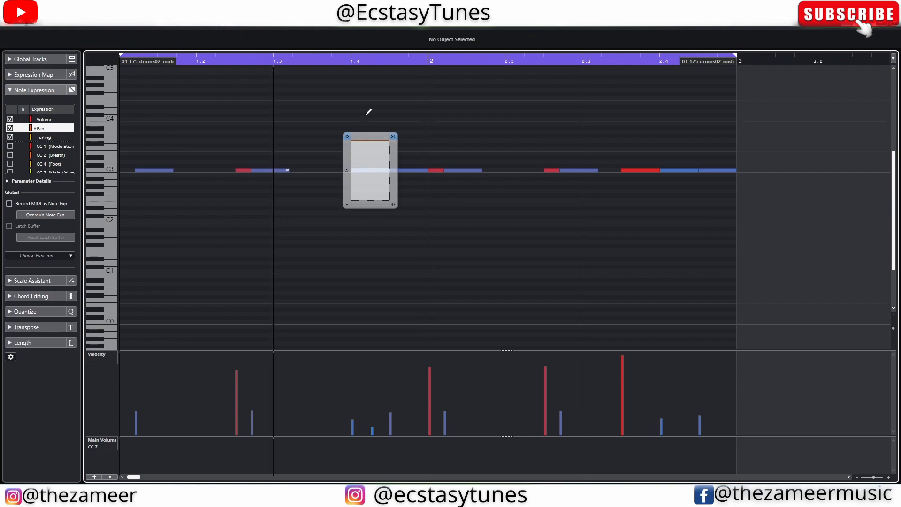
pyautogui.click(380, 108)
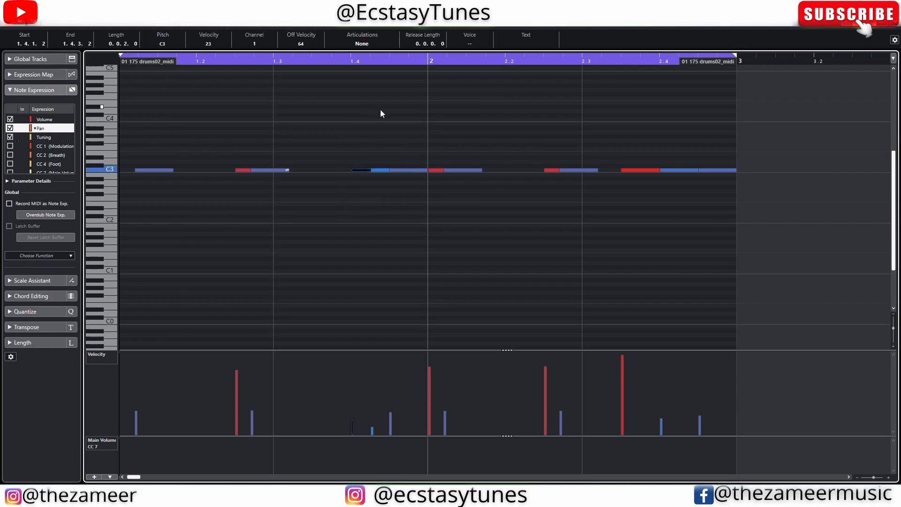
# Check the Pan note expression of the second C3 note after beat 1.4 and play back the pattern.
pyautogui.doubleClick(378, 173)
pyautogui.rightClick(377, 173)
pyautogui.click(388, 172)
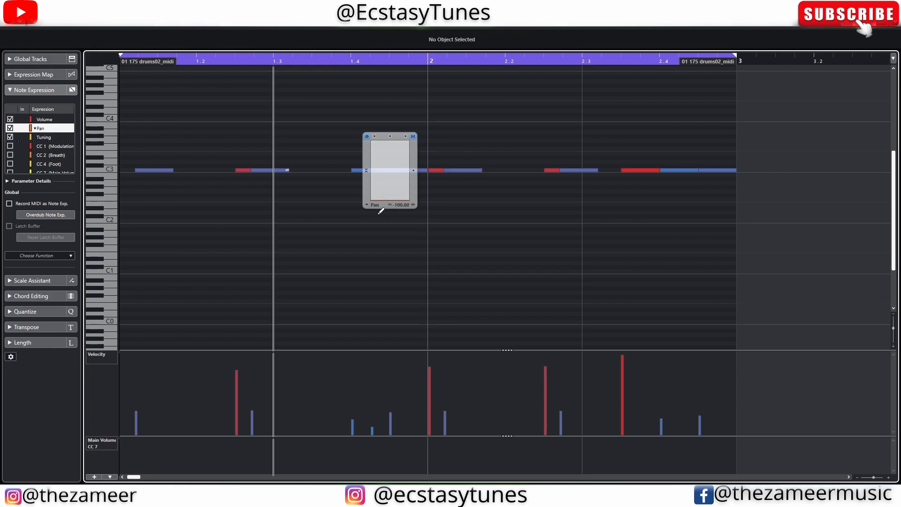
pyautogui.click(413, 170)
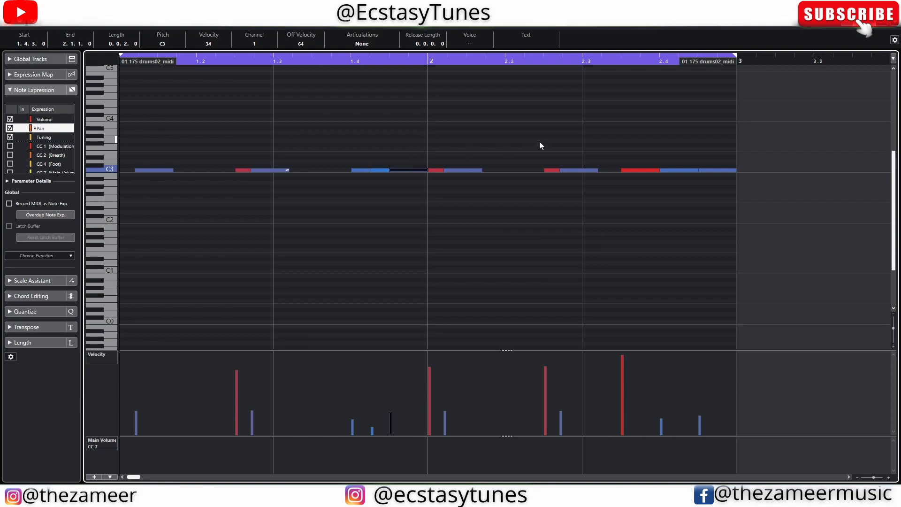
pyautogui.press('space')
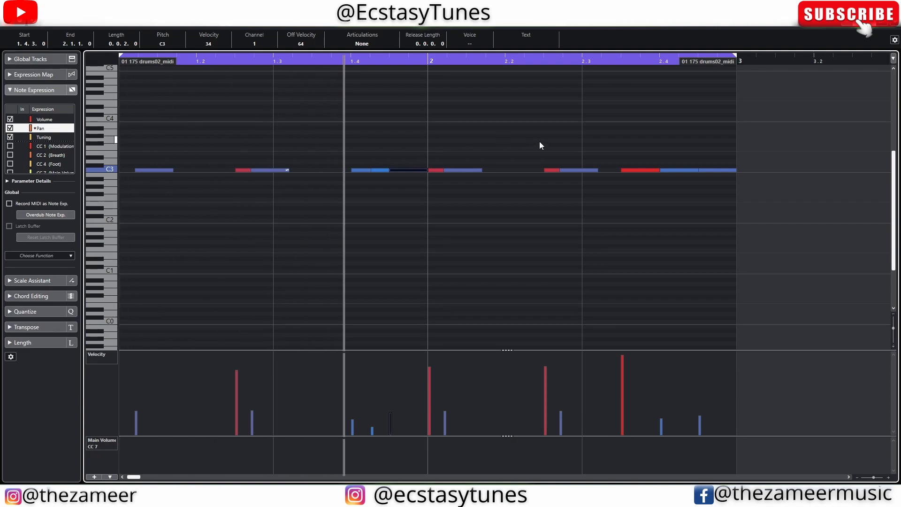
pyautogui.press('space')
# Raise the velocities of the three C3 notes from beat 1.4 to 76, 71 and 100, and audition them.
pyautogui.click(352, 387)
pyautogui.click(372, 388)
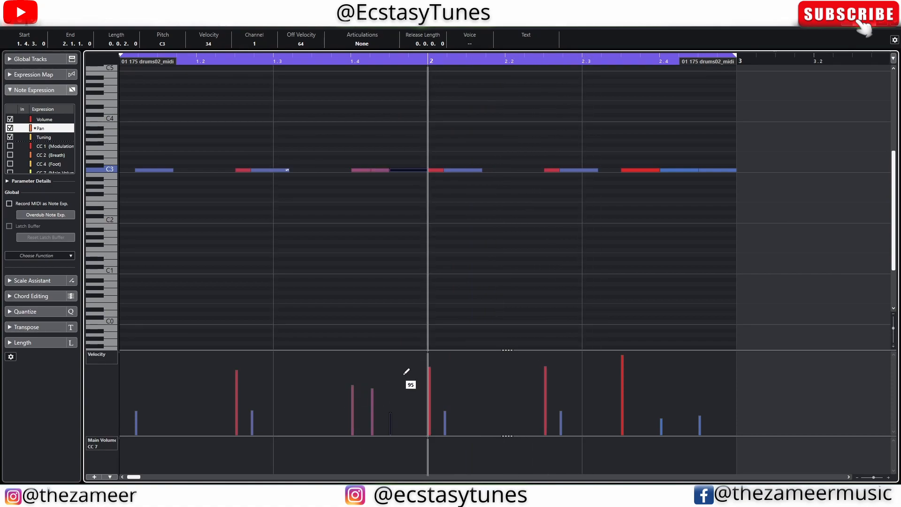
pyautogui.click(391, 371)
pyautogui.press('space')
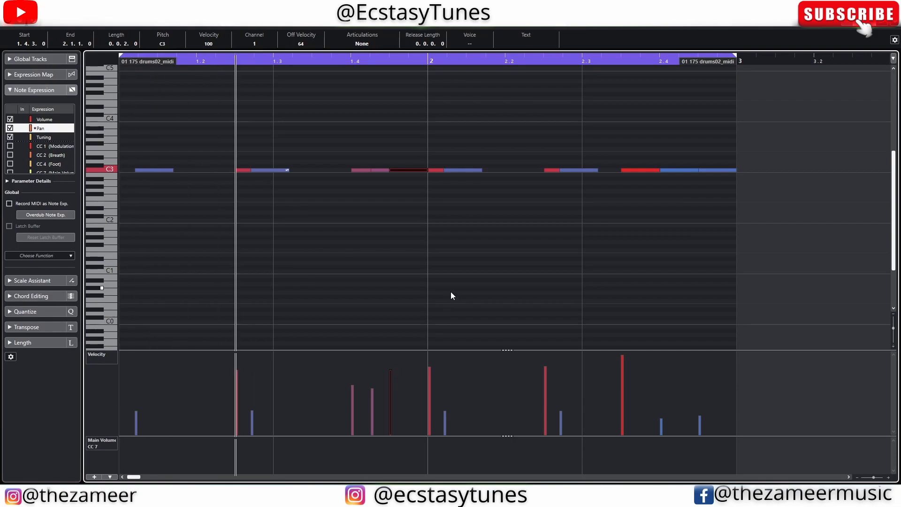
pyautogui.press('space')
# Copy the first C3 note at beat 1.4 to a higher pitch at beat 2.2.
pyautogui.click(367, 194)
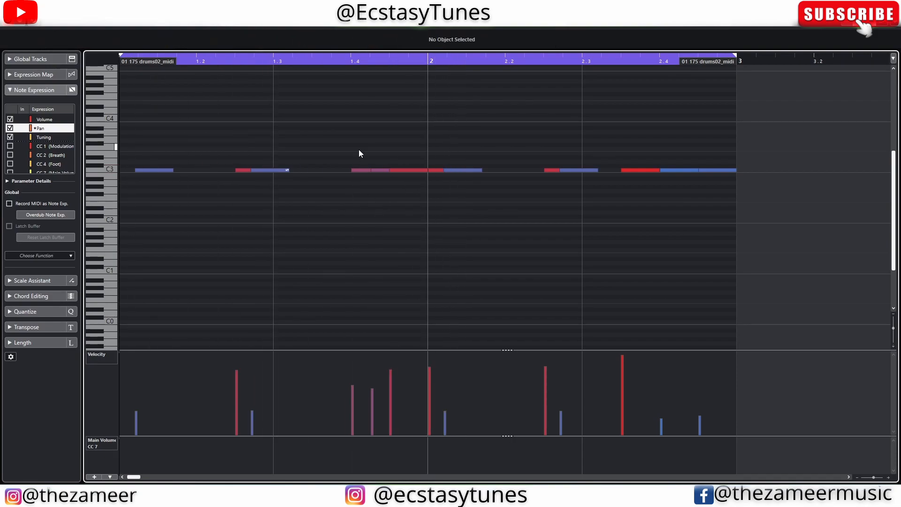
pyautogui.click(362, 170)
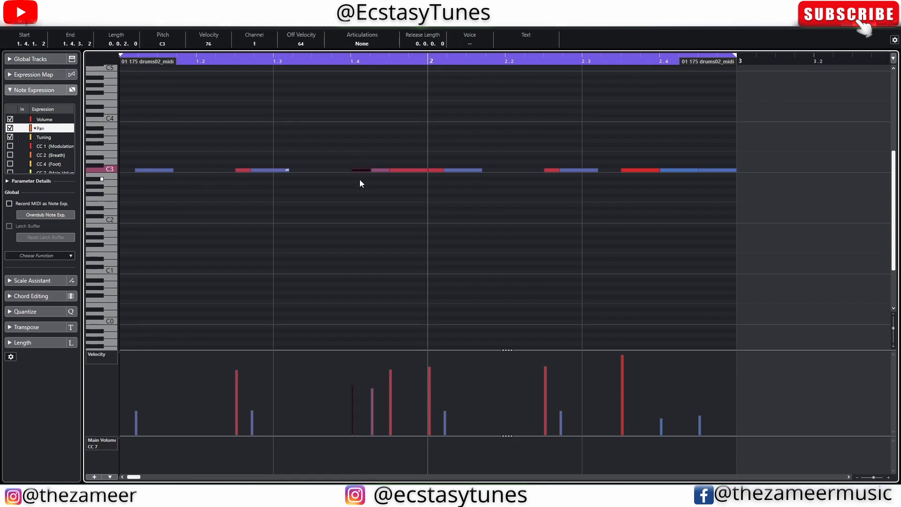
pyautogui.moveTo(362, 172); pyautogui.dragTo(525, 146)
pyautogui.click(499, 142)
pyautogui.click(452, 137)
pyautogui.click(513, 26)
pyautogui.click(518, 73)
pyautogui.click(473, 191)
pyautogui.click(464, 99)
pyautogui.doubleClick(368, 165)
pyautogui.hotkey('ctrl', 'z')
# Copy the second C3 note after beat 1.4 to A3 at position 1.3.3 and audition the pattern.
pyautogui.click(380, 171)
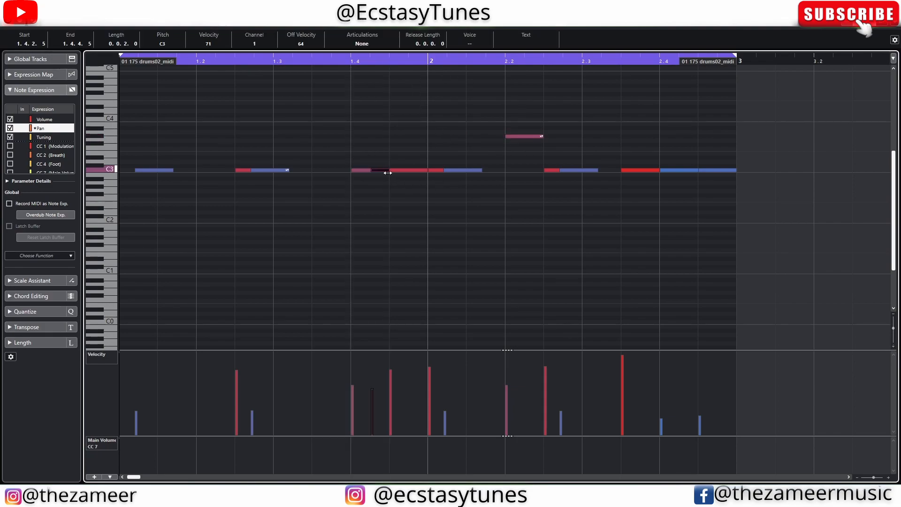
pyautogui.press('3')
pyautogui.moveTo(376, 169); pyautogui.dragTo(331, 135)
pyautogui.press('space')
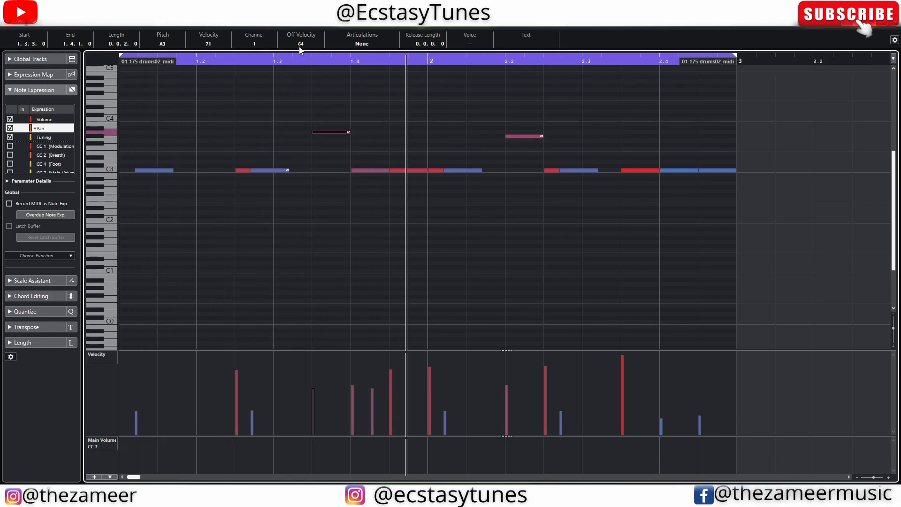
pyautogui.press('space')
pyautogui.click(638, 127)
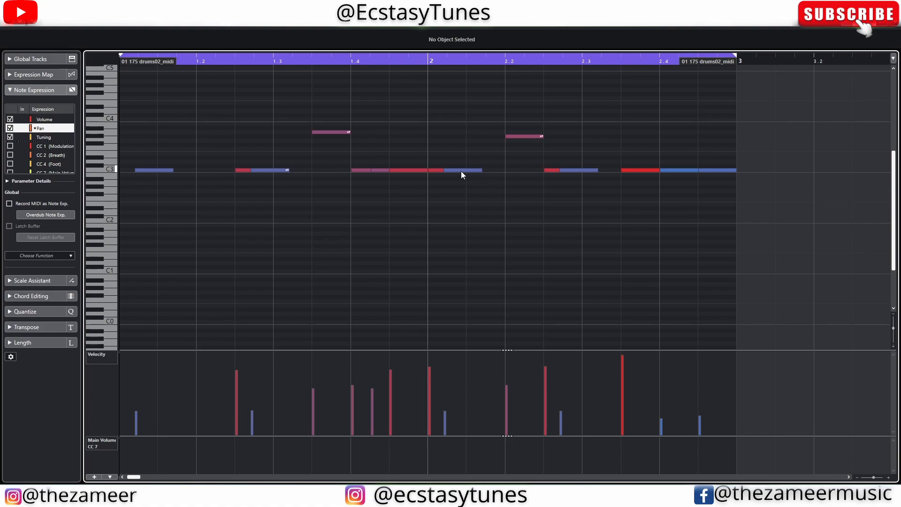
pyautogui.press('space')
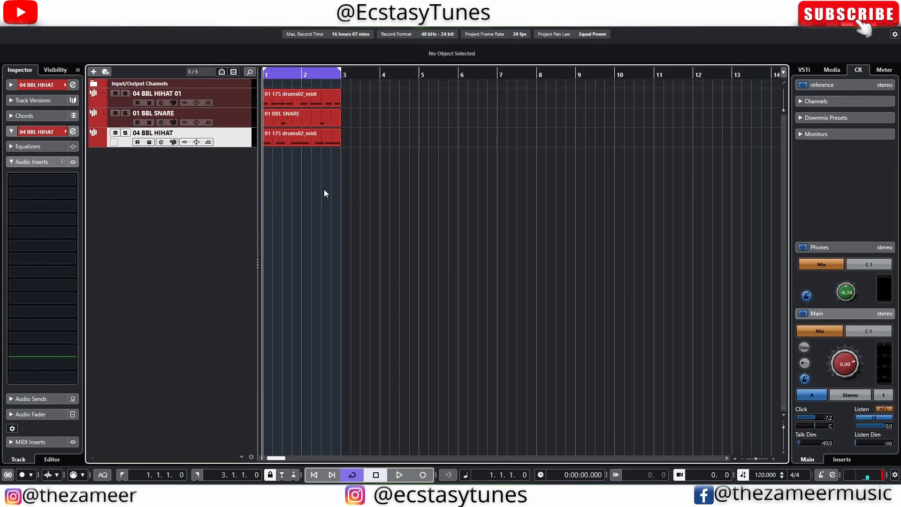
# Reopen the 04 BBL HIHAT part in the Key Editor and select Volume as the note expression parameter.
pyautogui.doubleClick(303, 140)
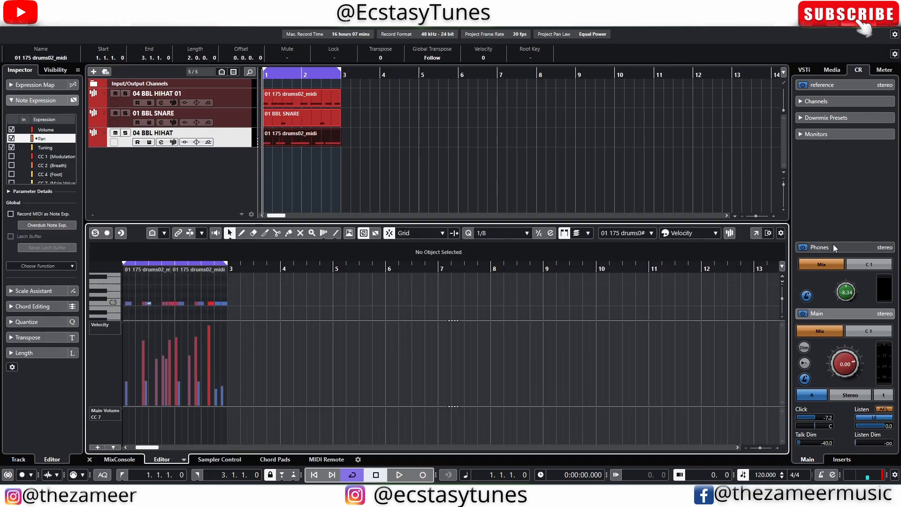
pyautogui.click(757, 233)
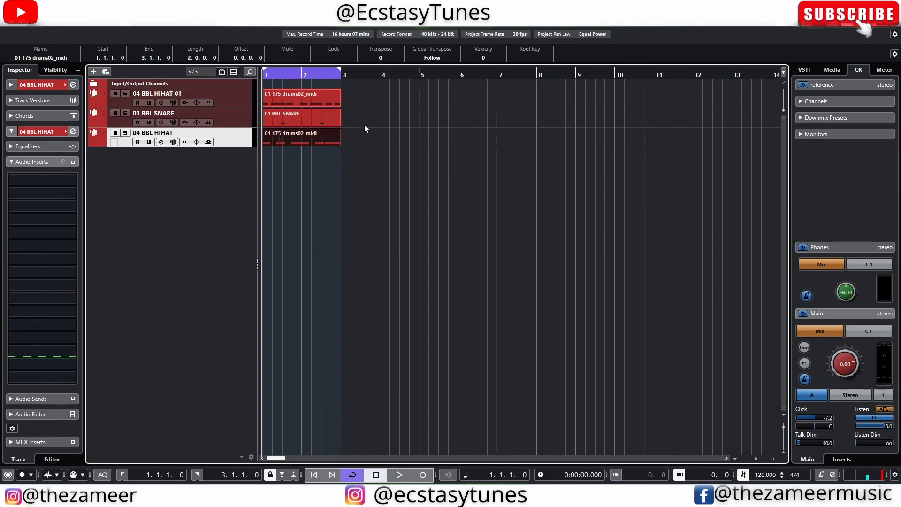
pyautogui.doubleClick(325, 140)
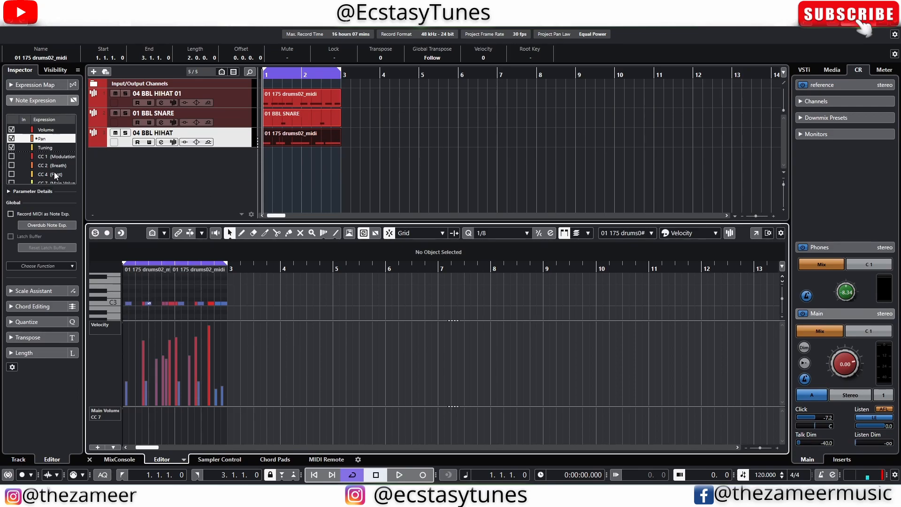
pyautogui.click(40, 148)
pyautogui.click(53, 132)
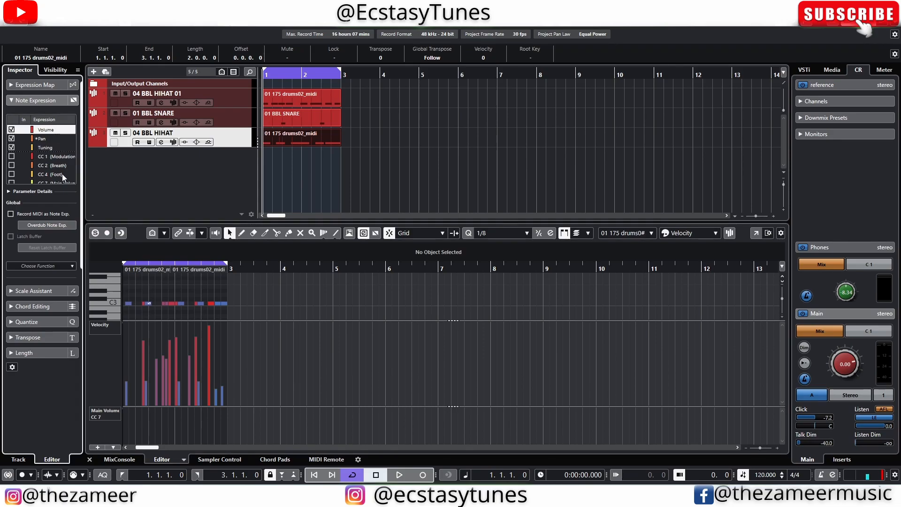
pyautogui.click(309, 181)
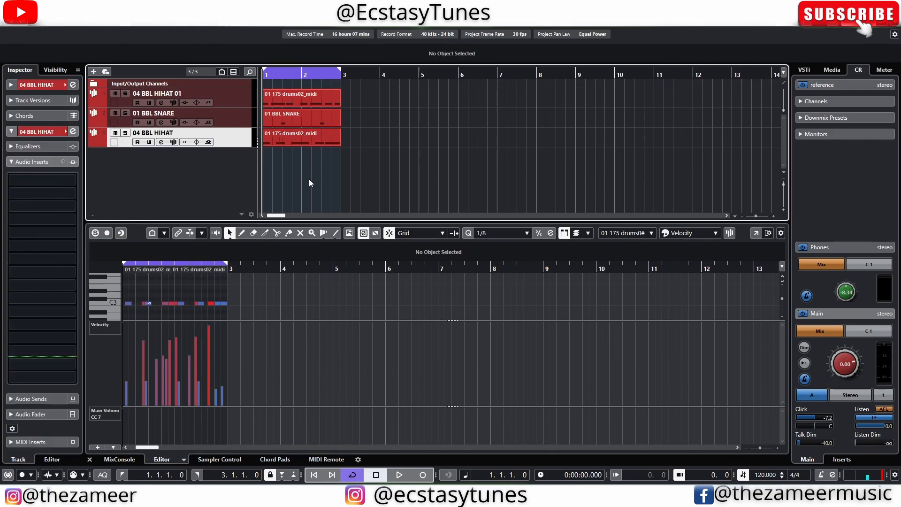